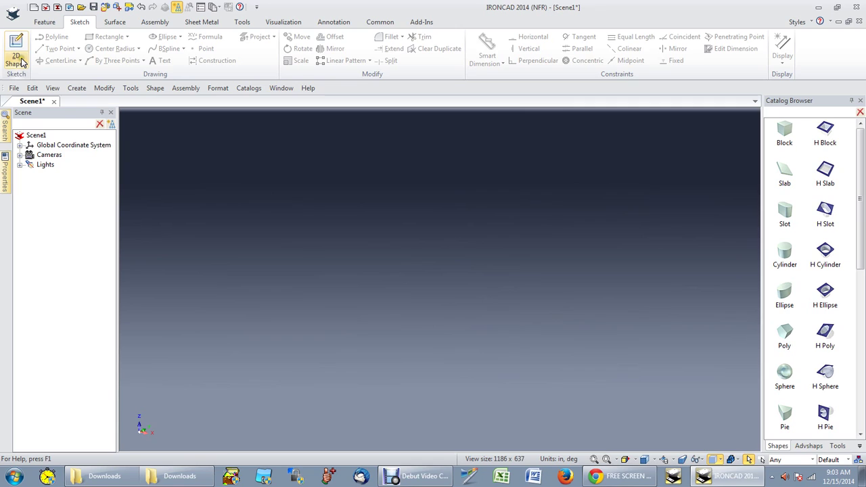
- Start a 2D sketch on the X-Y plane and draw a vertical line 120 in long up from the origin
left_click(35, 77)
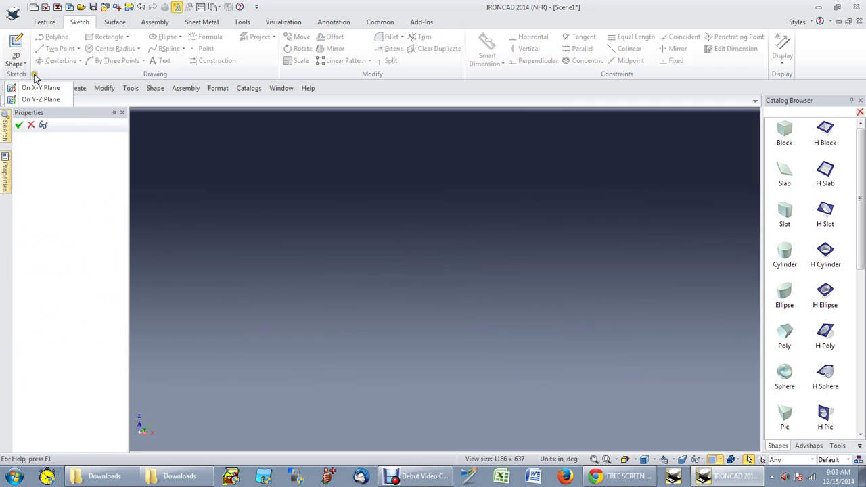
left_click(420, 278)
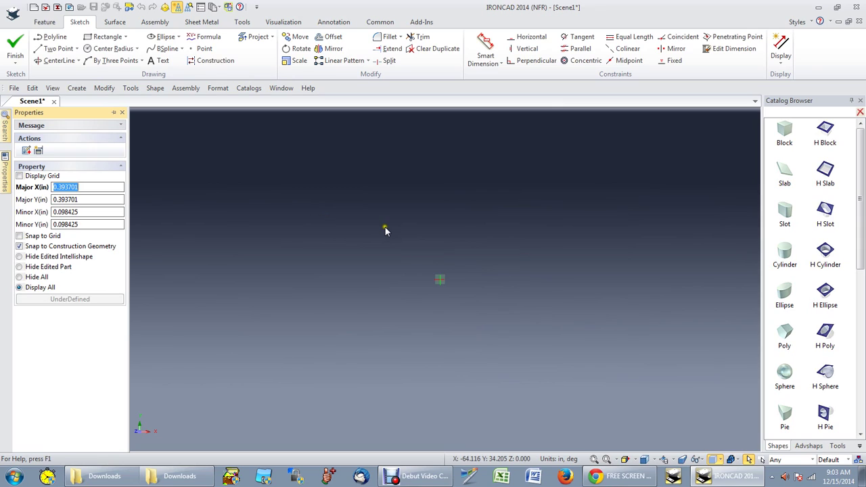
left_click(55, 48)
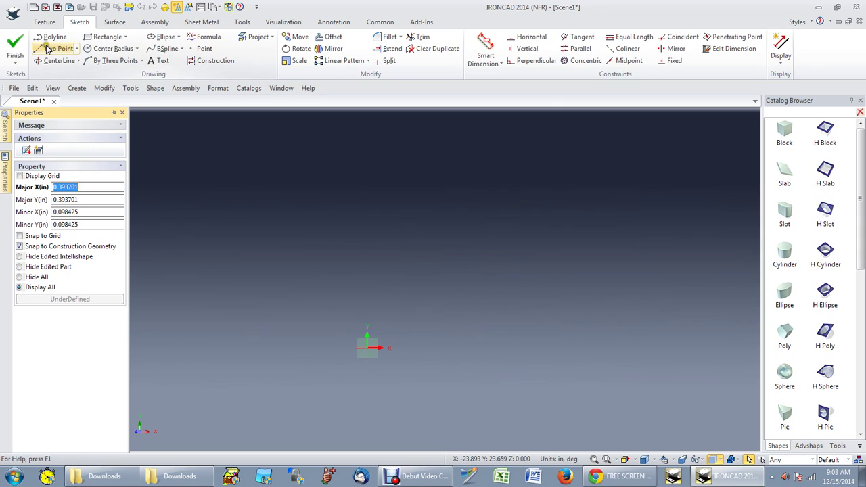
left_click(47, 51)
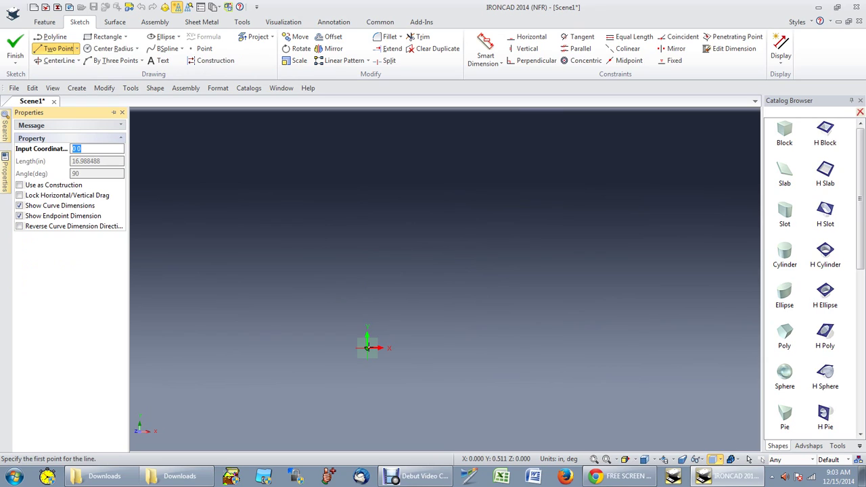
left_click(368, 348)
right_click(367, 210)
type("12")
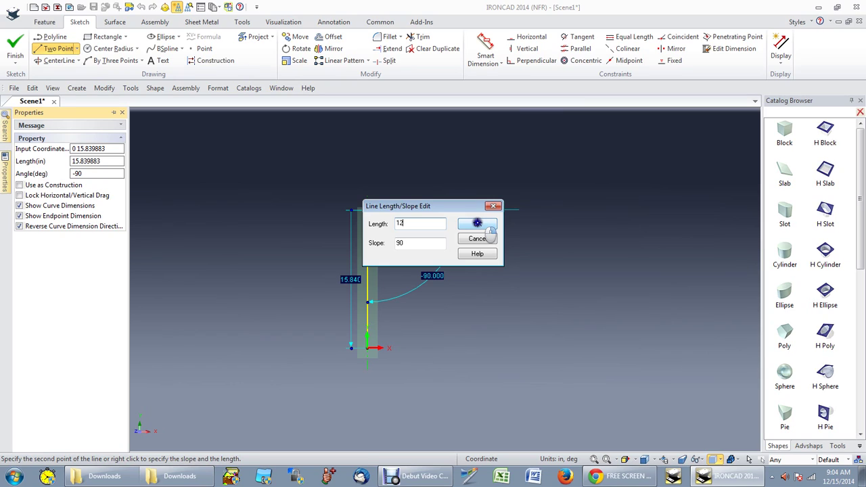
left_click(477, 223)
- Draw a horizontal construction line 72 in long from the origin along the positive X axis
left_click(217, 61)
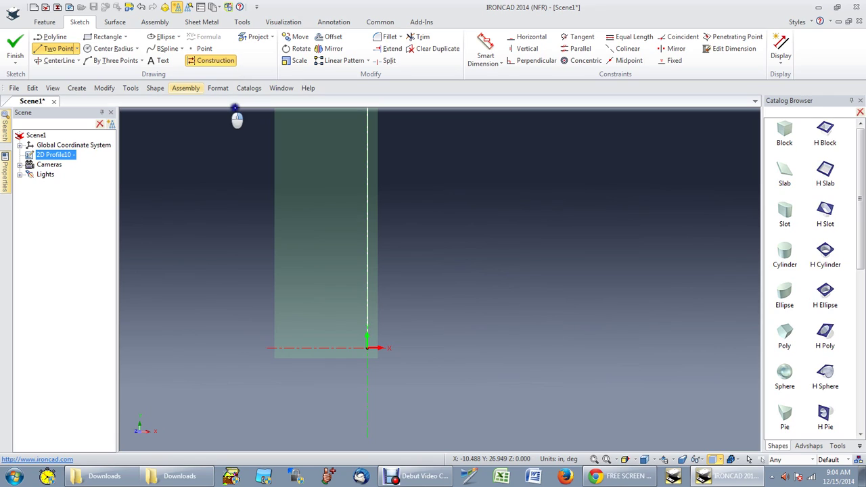
left_click(390, 347)
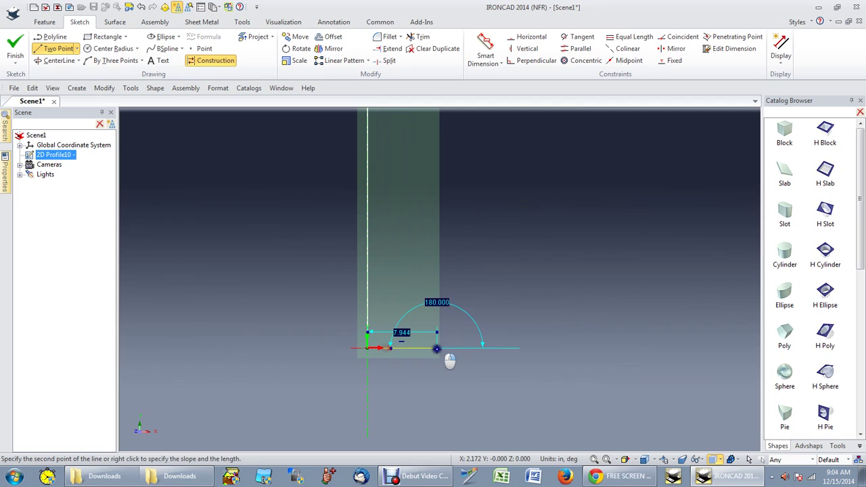
right_click(499, 348)
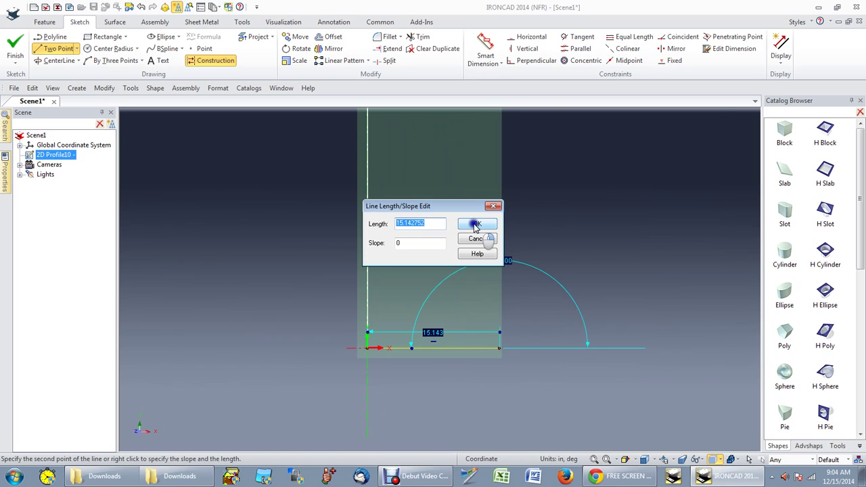
left_click(476, 225)
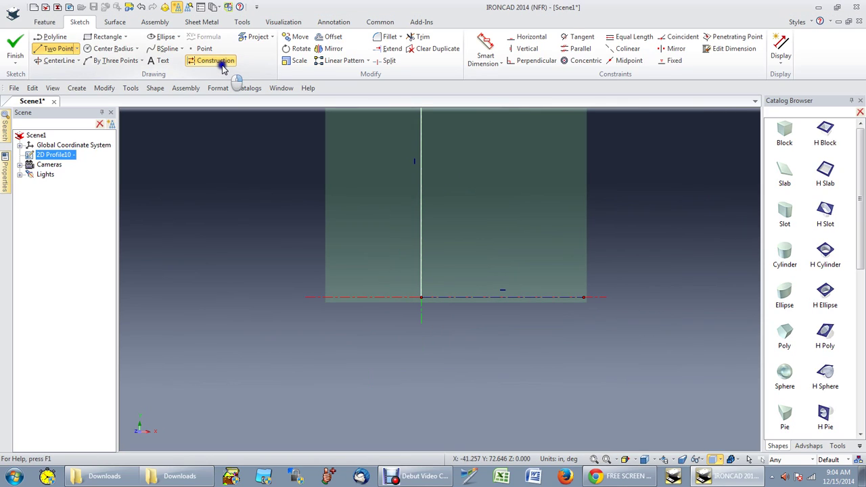
- Draw a regular vertical line 120 in long up from the far end of the construction line
left_click(223, 66)
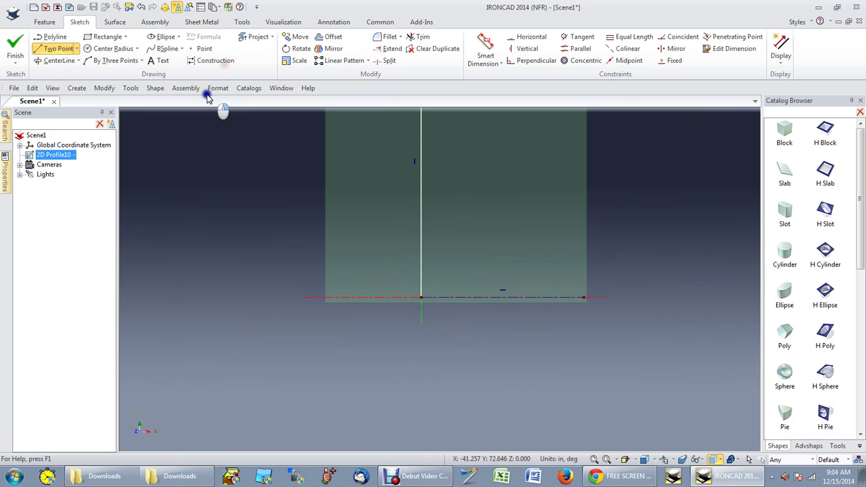
left_click(583, 297)
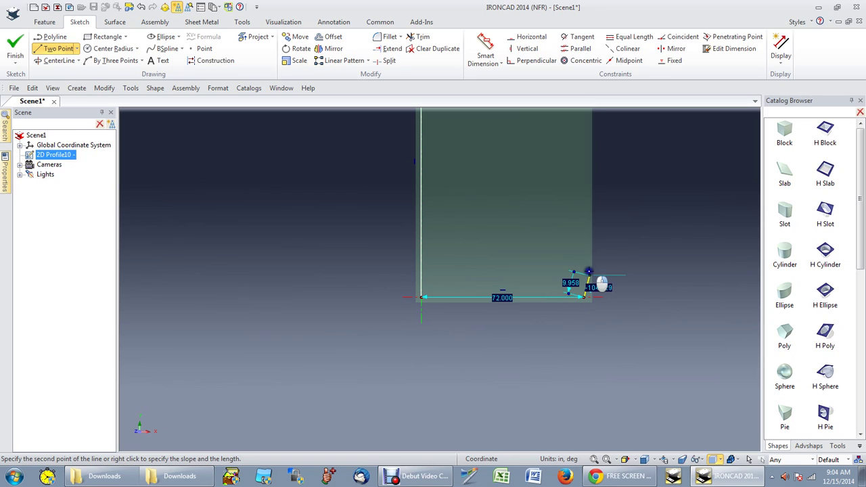
right_click(584, 175)
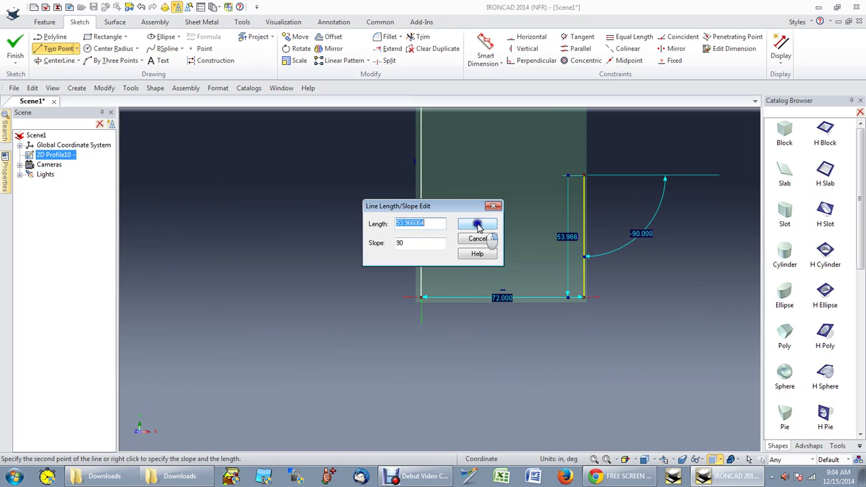
left_click(477, 225)
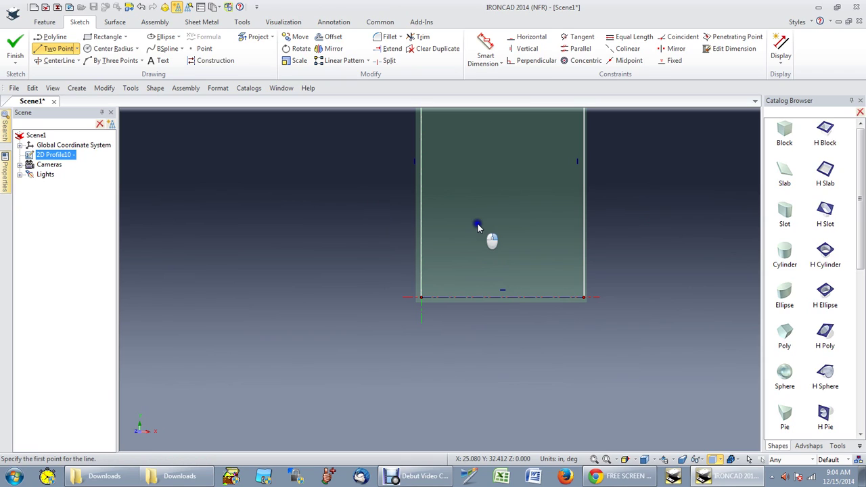
scroll(477, 223, "down", 3)
left_click(60, 51)
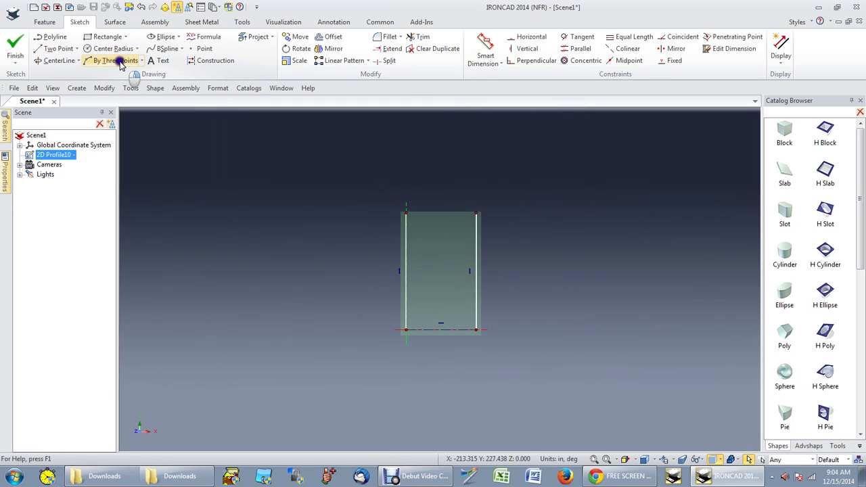
- Join the upper ends of both vertical lines with a 180° three-point arc of 36 in radius and finish the sketch
left_click(119, 61)
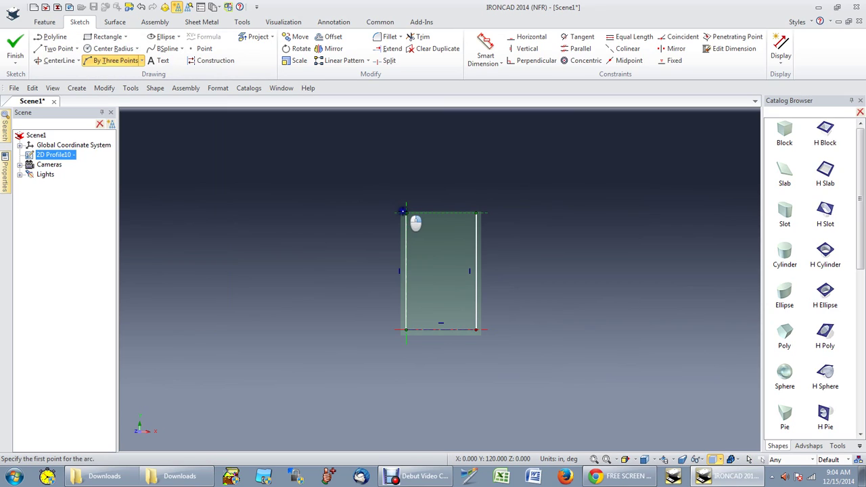
left_click(405, 212)
left_click(476, 213)
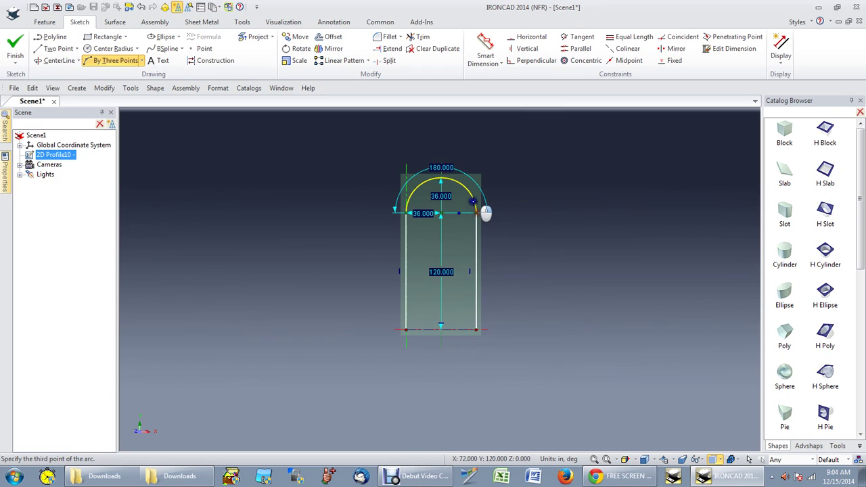
left_click(472, 201)
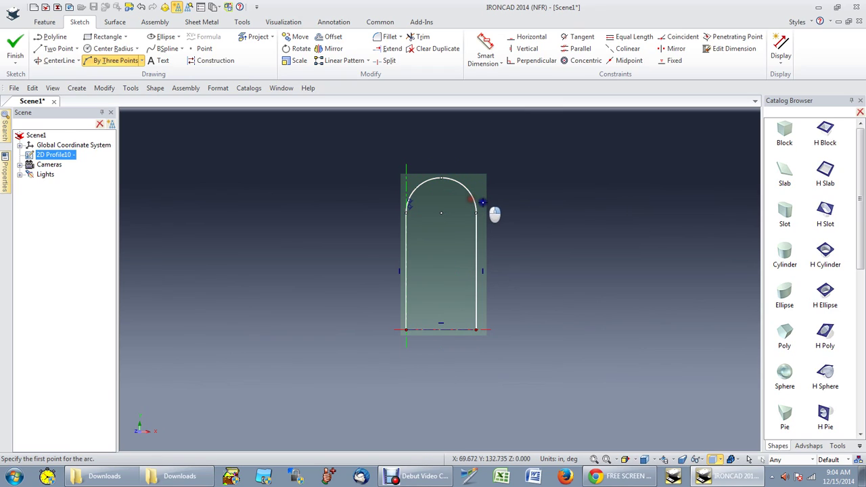
key("Escape")
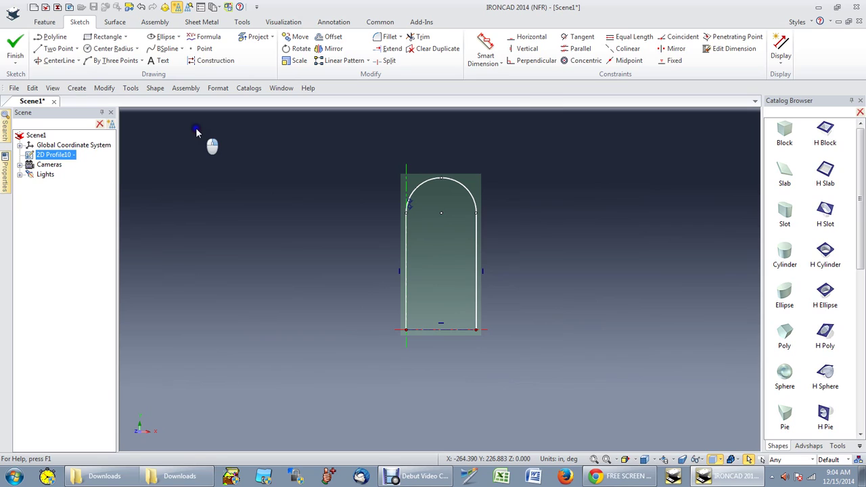
mouse_move(196, 132)
middle_mouse_down()
mouse_move(329, 275)
mouse_move(410, 300)
mouse_move(352, 203)
middle_mouse_up()
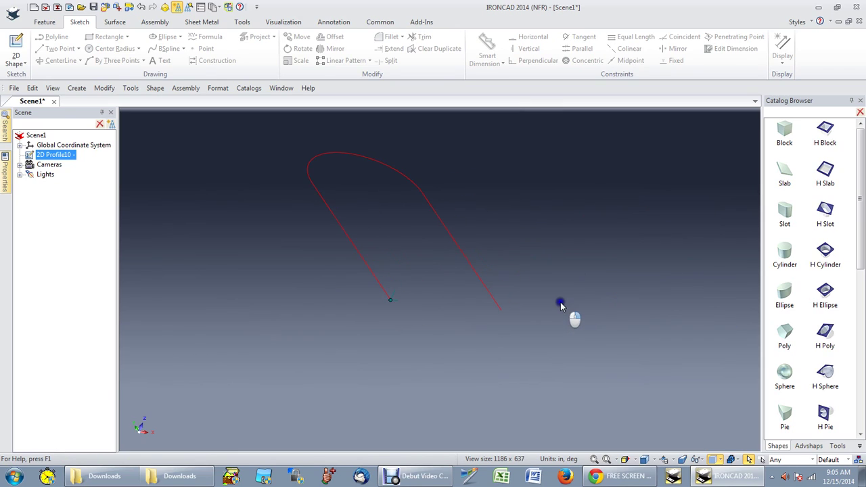
middle_click_drag(560, 302, 435, 279)
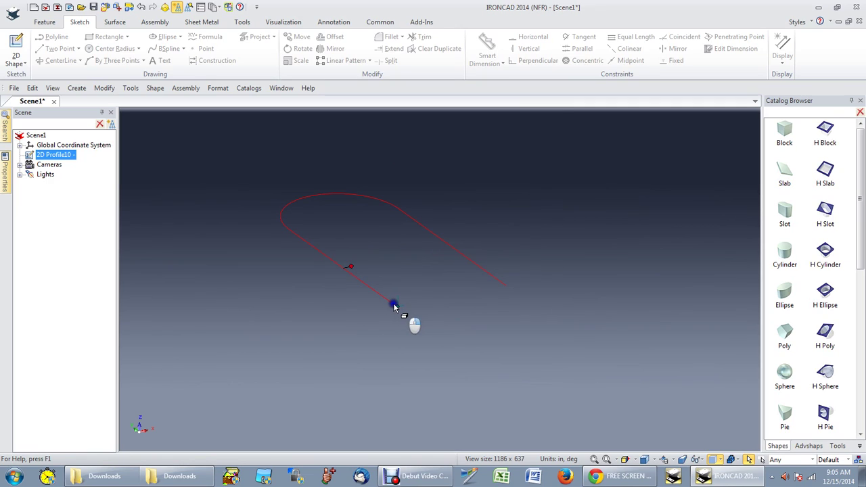
- Create a second 2D sketch at the path's free end at the origin, on a plane perpendicular to the straight line
left_click(18, 44)
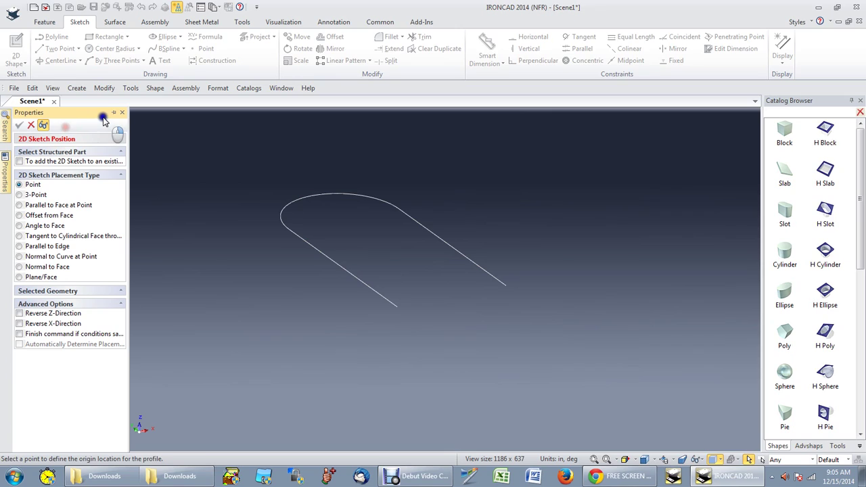
left_click(103, 118)
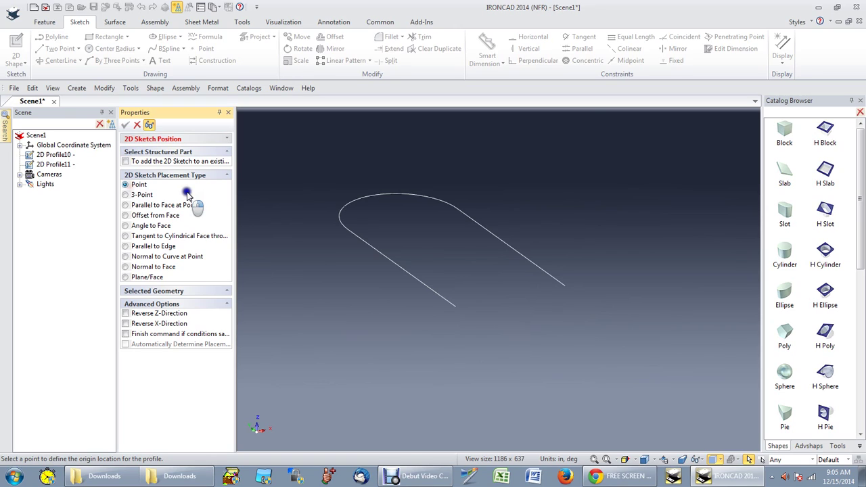
left_click(125, 124)
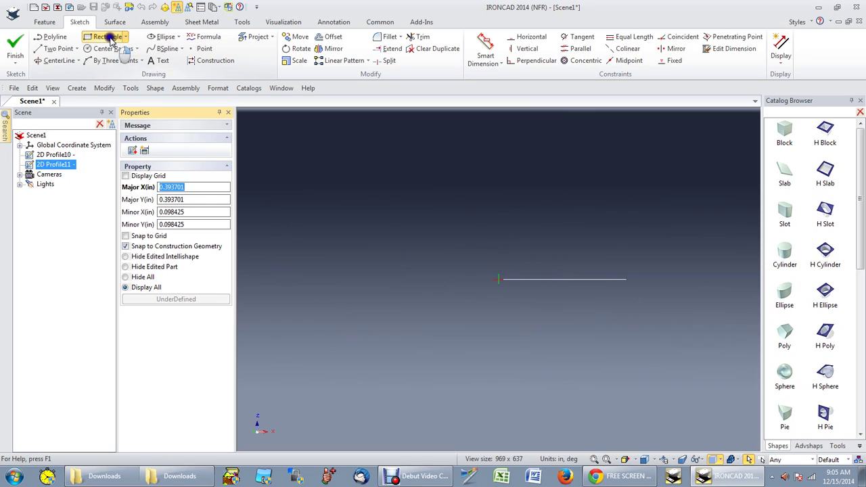
- Draw a rectangle 36 in long and 48 in wide from the sketch origin, outside the U-shaped path, and finish the sketch
left_click(108, 37)
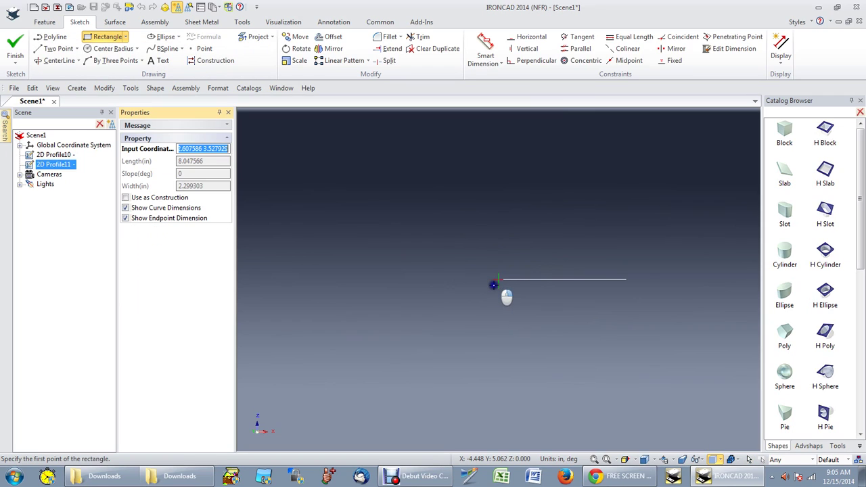
left_click(500, 279)
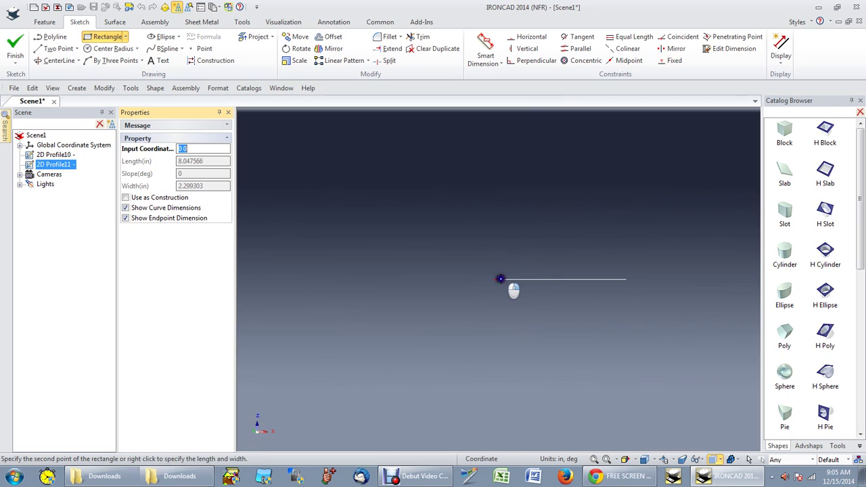
right_click(361, 226)
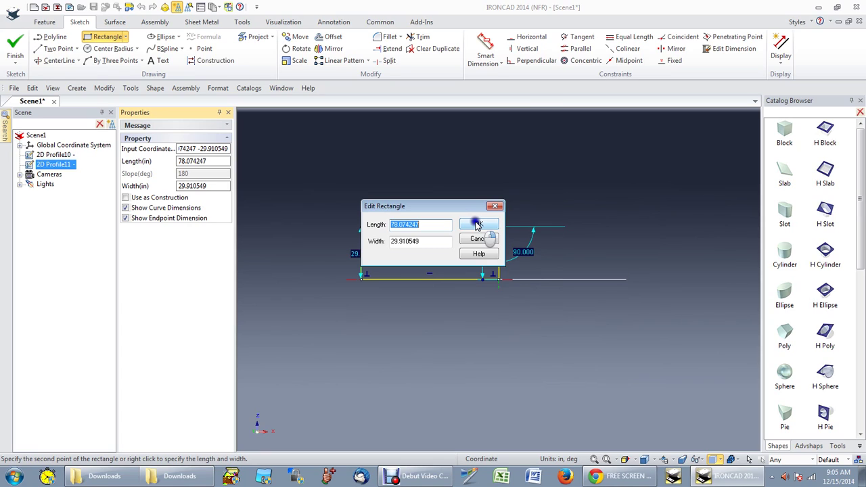
type("36")
left_click_drag(424, 241, 368, 242)
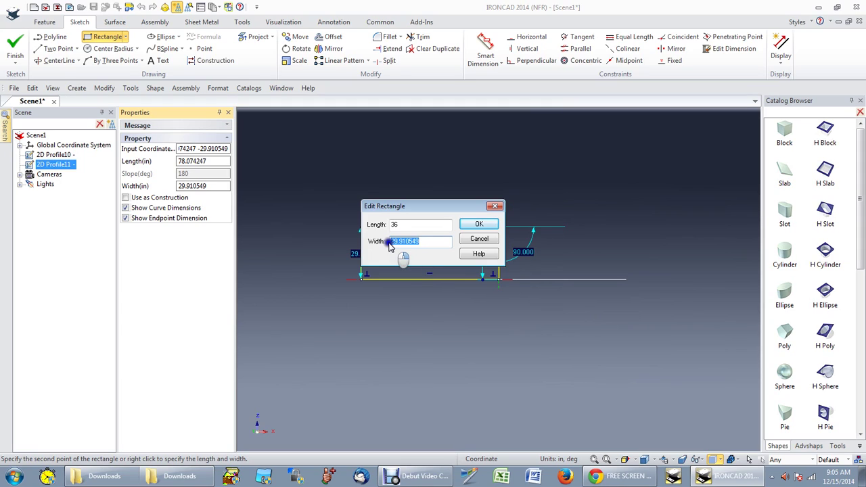
type("48")
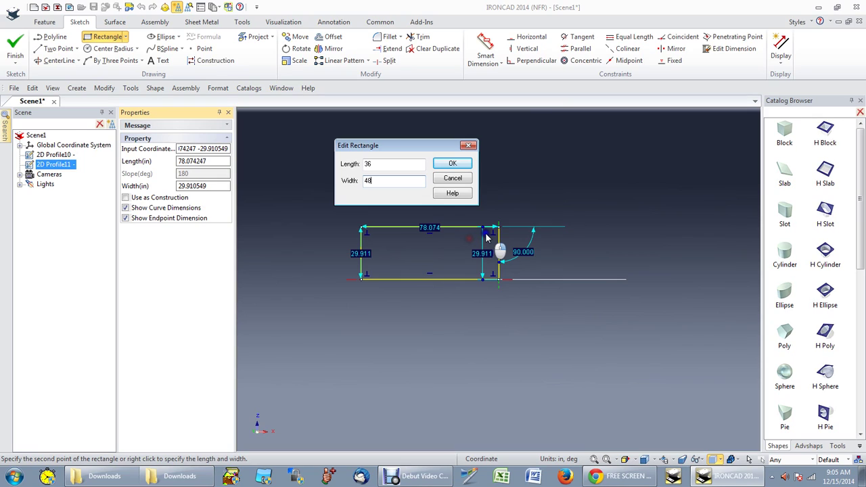
left_click(384, 186)
left_click(452, 165)
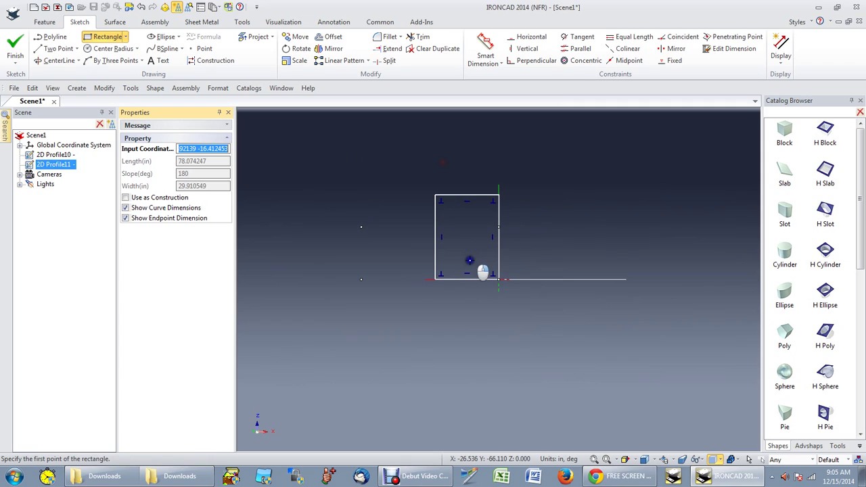
left_click(15, 47)
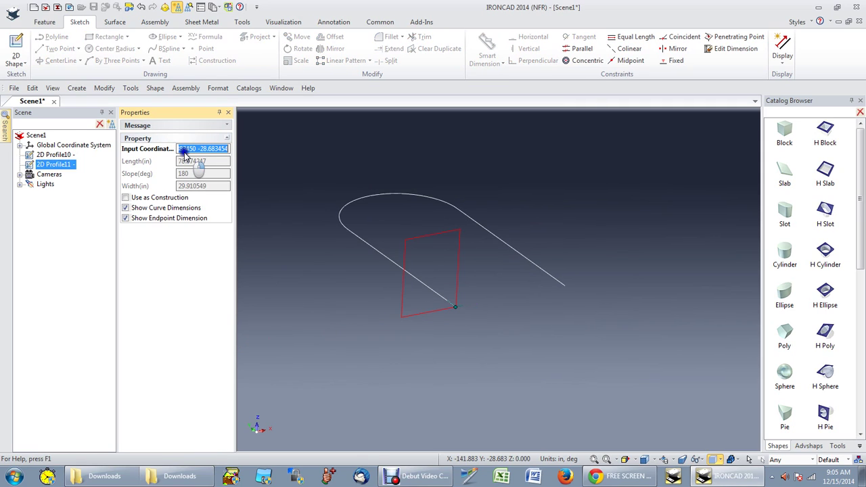
left_click(472, 267)
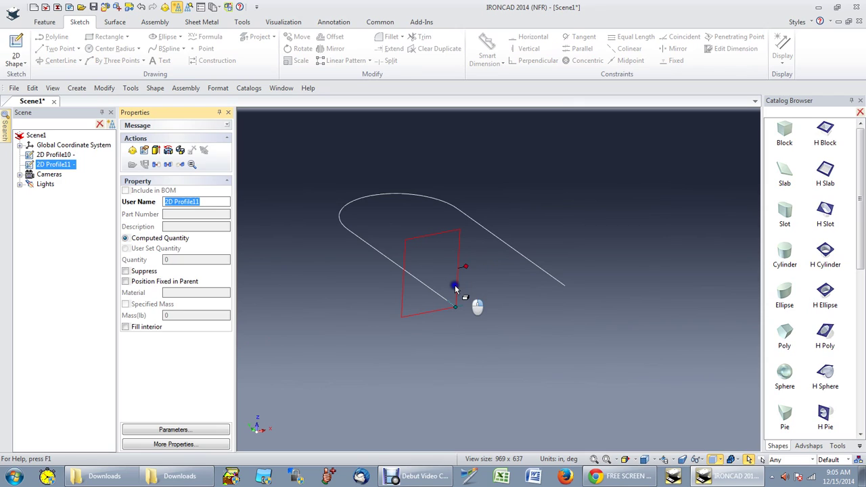
- Create a third 2D sketch at the other free end of the U-shaped path, using point placement
left_click(13, 46)
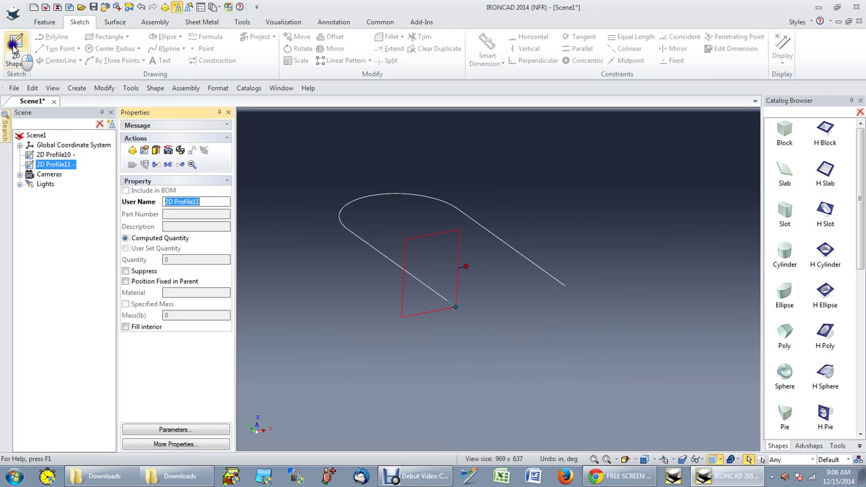
left_click(14, 46)
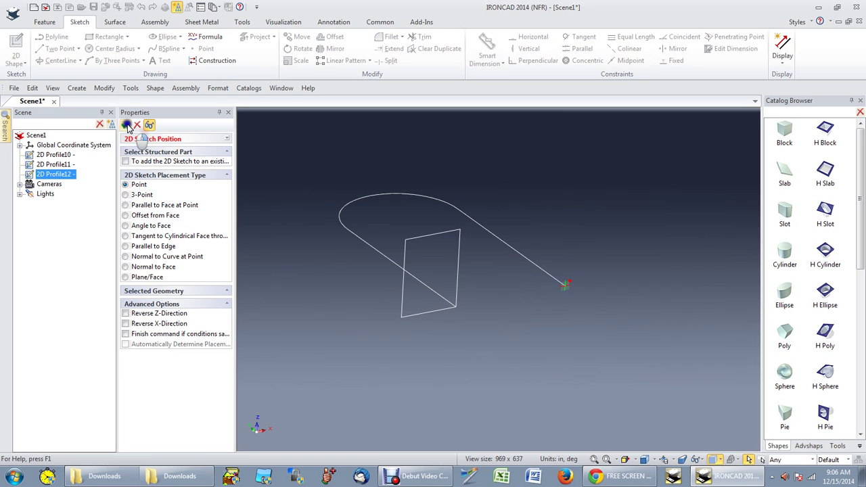
left_click(127, 125)
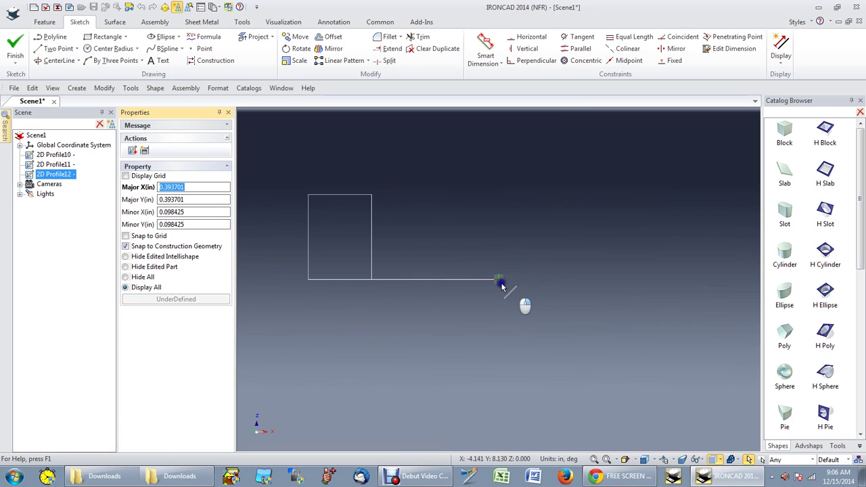
- Draw a rectangle 36 in long and 6 in wide from the sketch origin, outside the U-shaped path, and finish the sketch
left_click(109, 38)
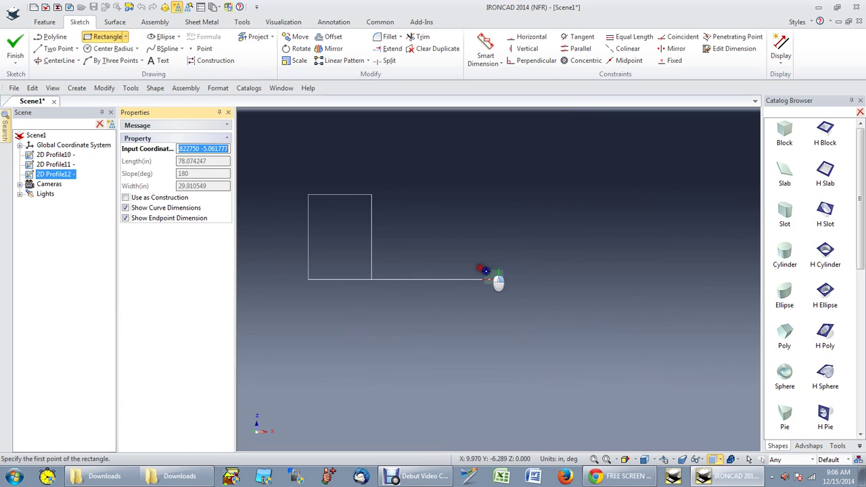
left_click(500, 279)
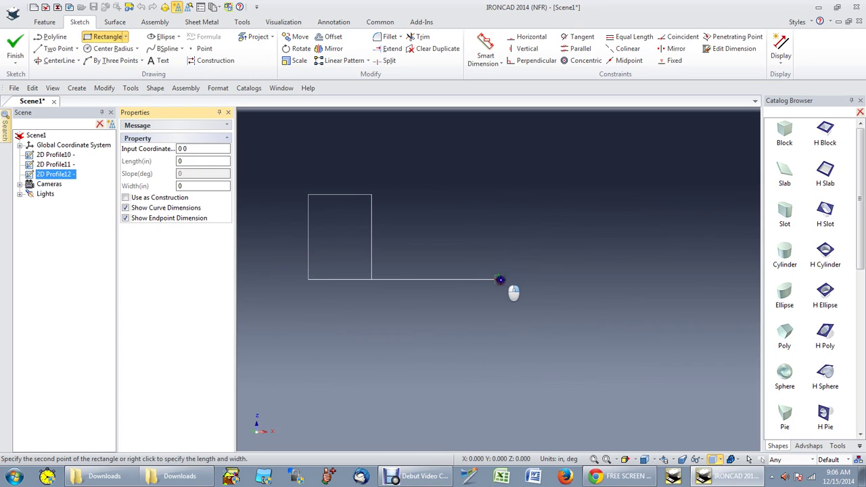
right_click(593, 252)
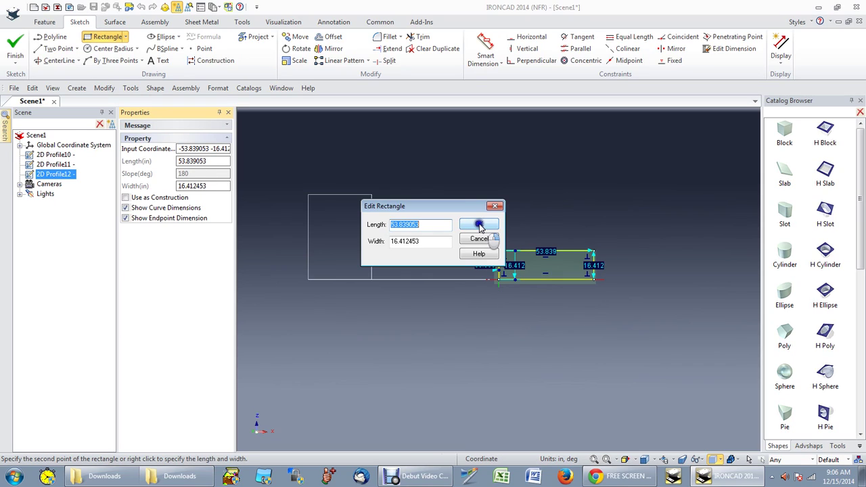
type("38")
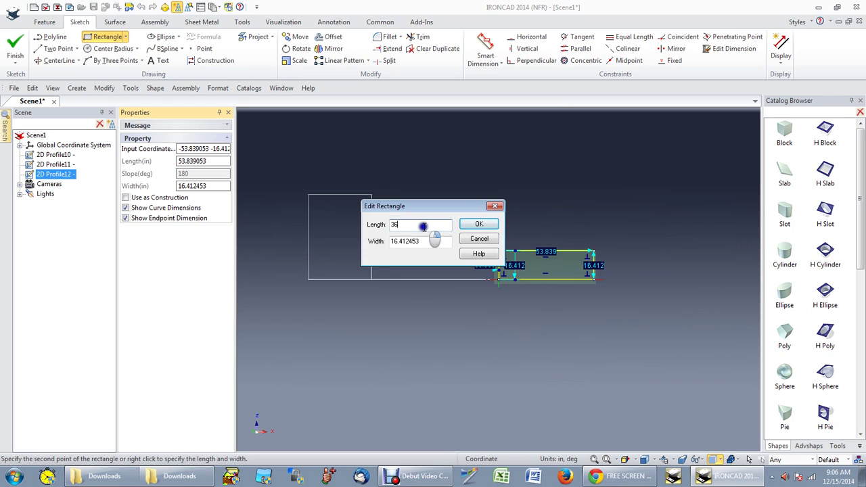
key("Tab")
type("6")
left_click(479, 225)
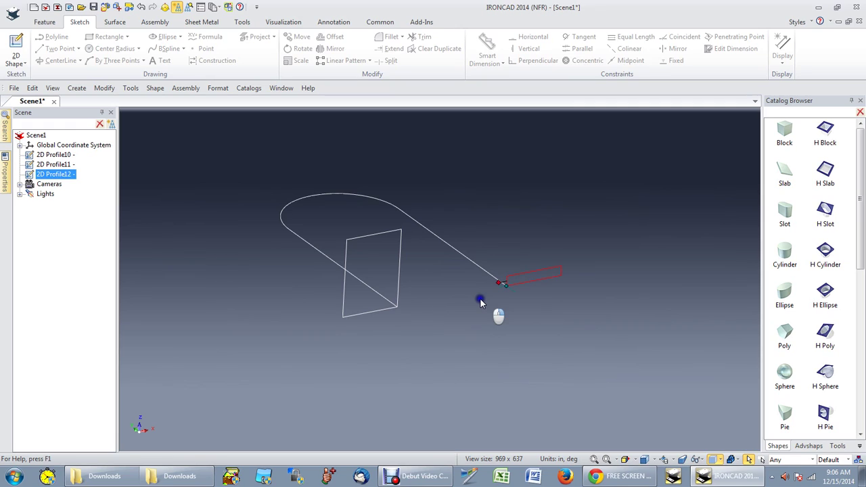
- Loft a stand-alone solid between the two rectangular profiles, with the U-shaped sketch as the locator profile and guide path
left_click_drag(480, 303, 541, 278)
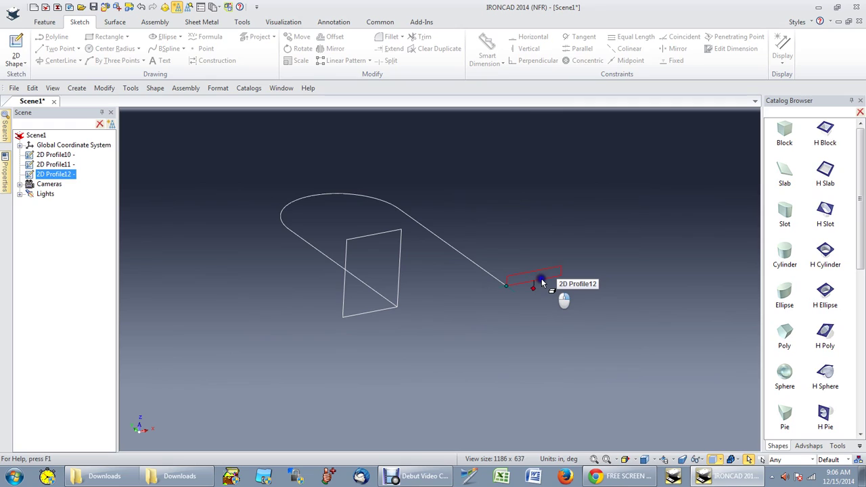
left_click(366, 314, "shift")
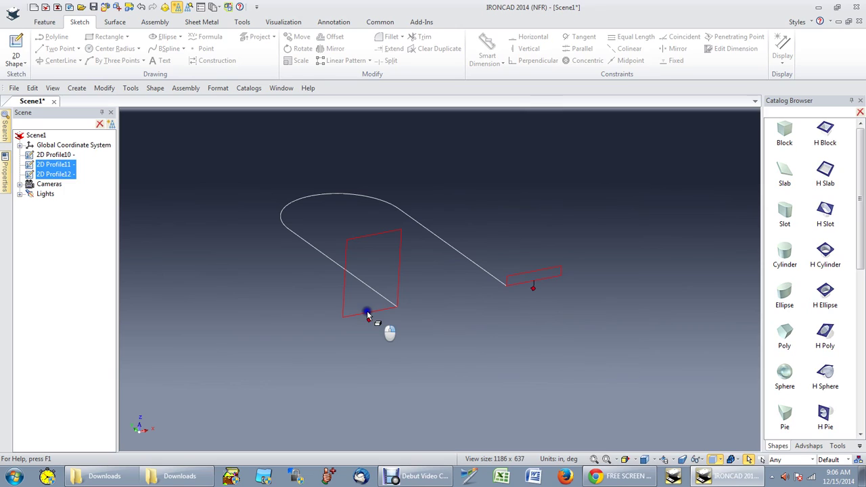
right_click(366, 314)
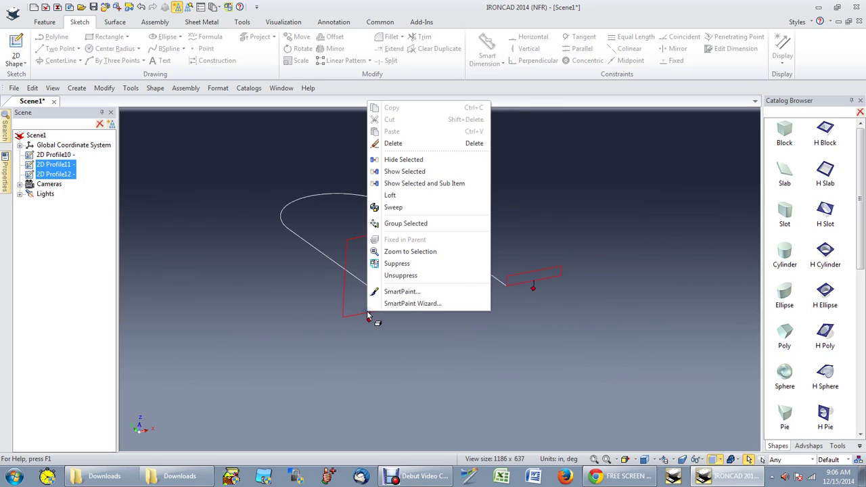
left_click(422, 196)
left_click(422, 196)
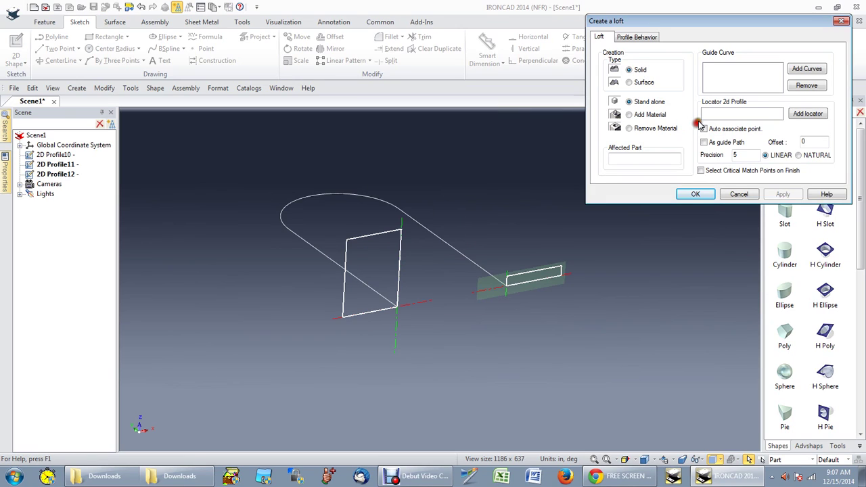
left_click(814, 114)
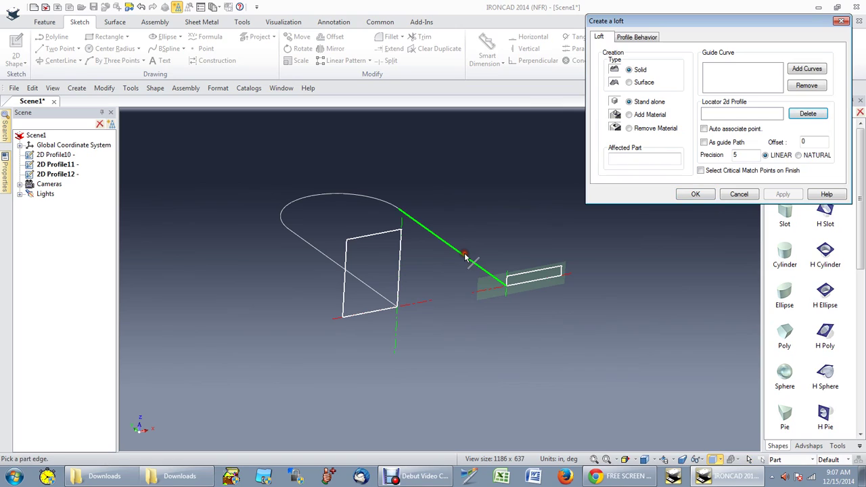
left_click(465, 257)
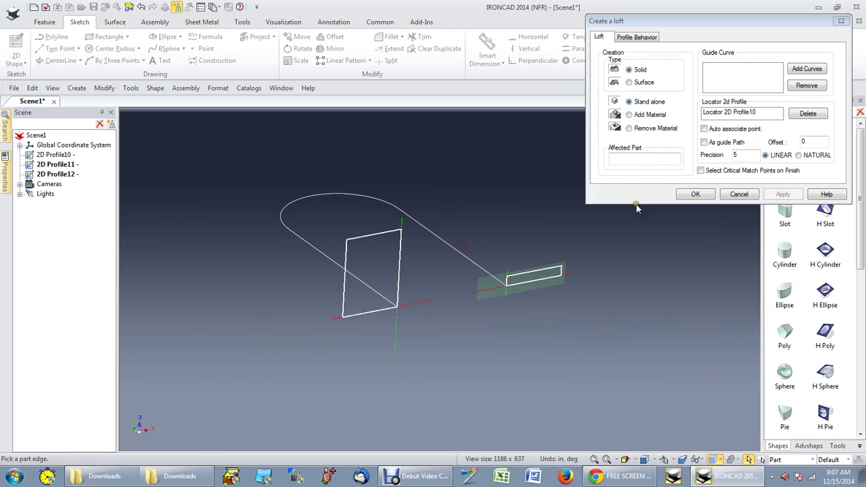
left_click(703, 142)
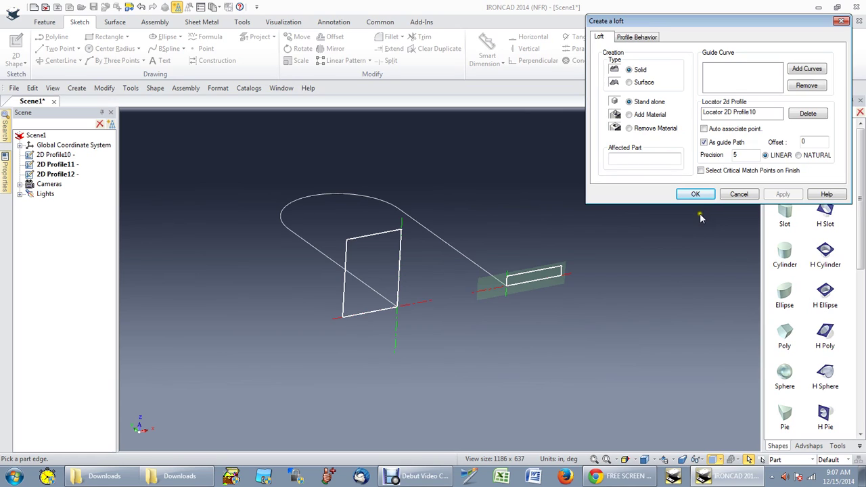
left_click(696, 195)
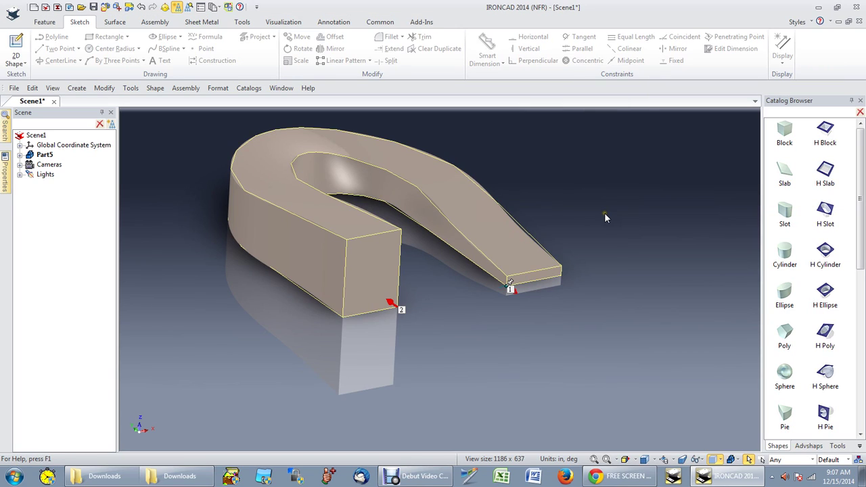
middle_click_drag(604, 214, 453, 246)
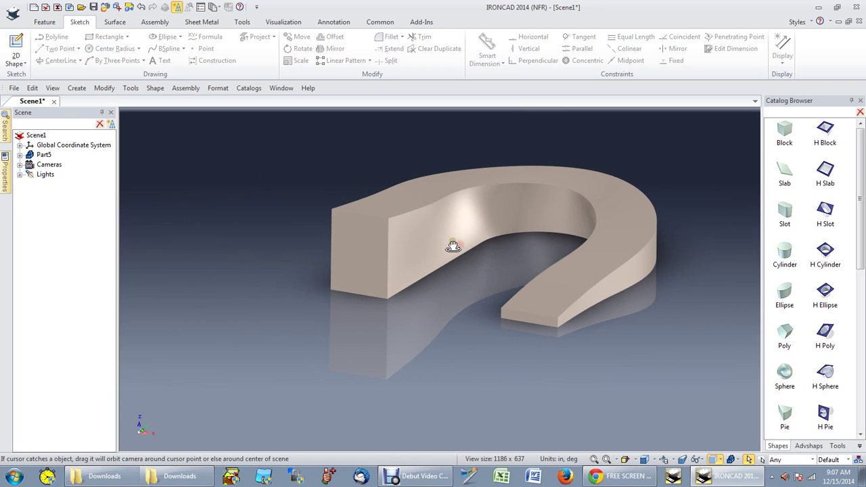
middle_click_drag(452, 246, 372, 220)
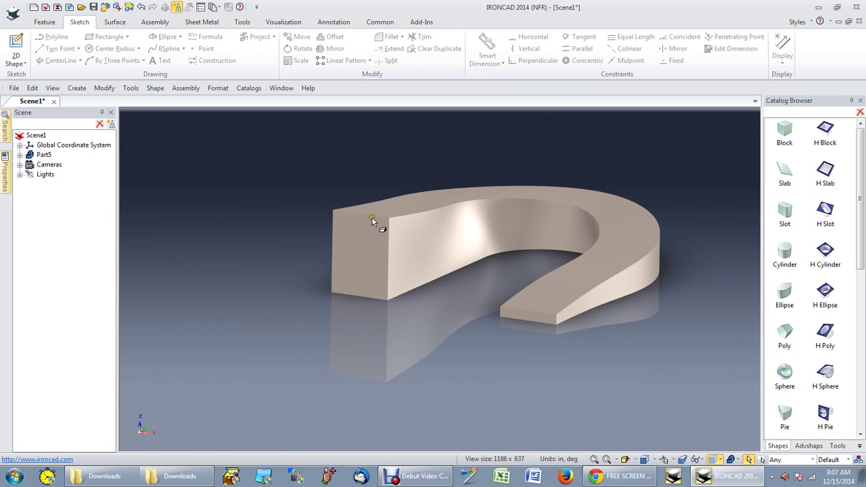